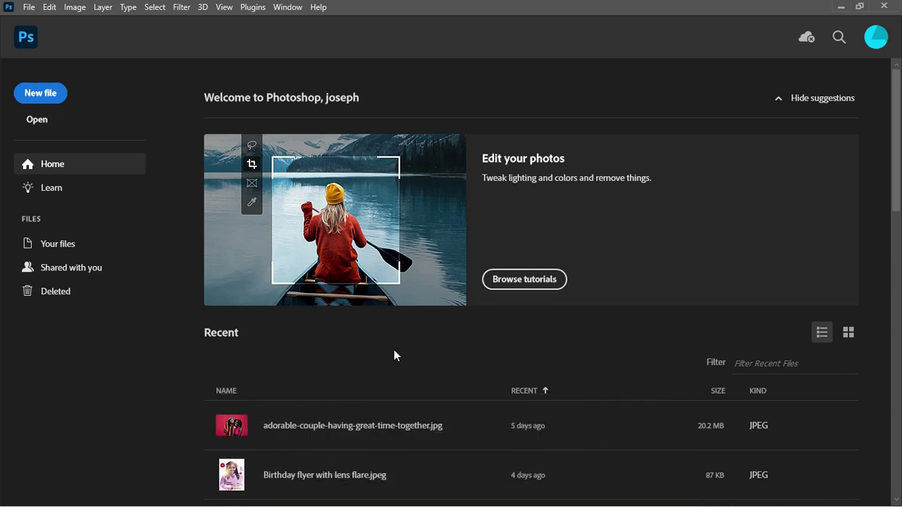
# Step: Open the orange-wall portrait JPG and draw a tall rectangle left of the man's face
pyautogui.moveTo(394, 350); pyautogui.dragTo(70, 385)
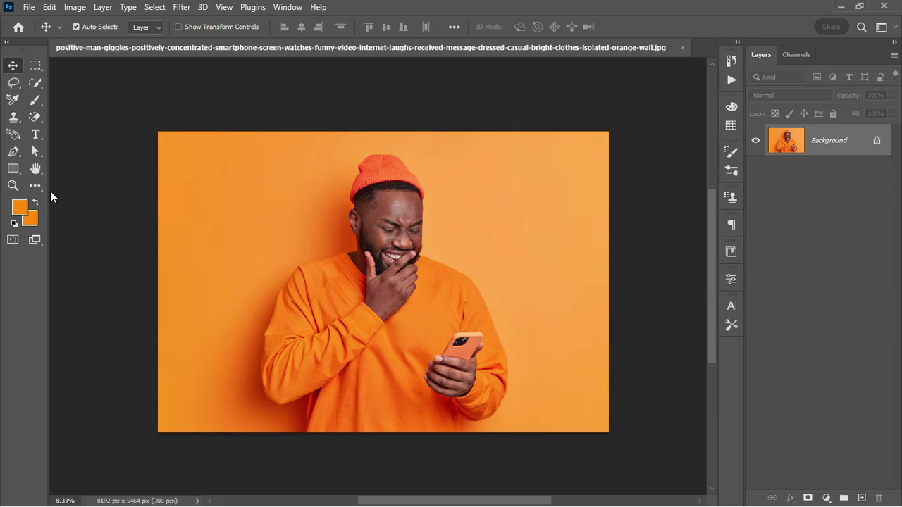
pyautogui.click(13, 170)
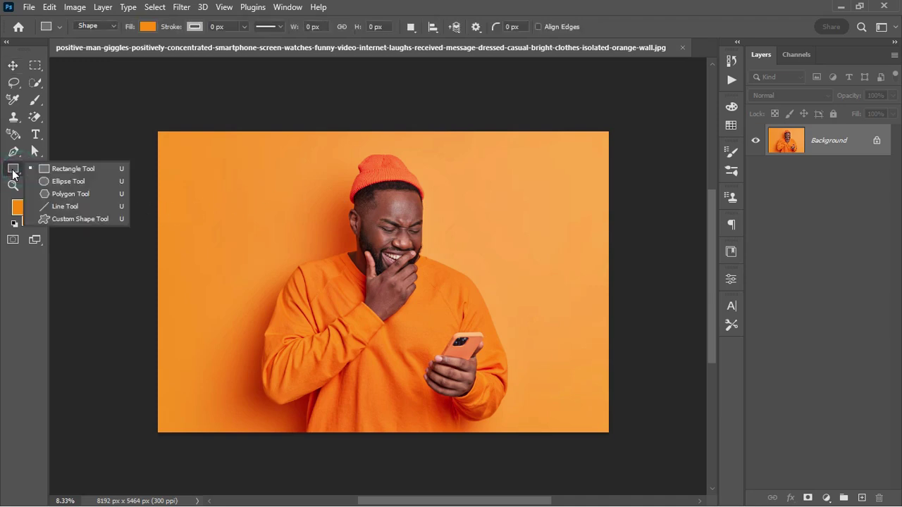
pyautogui.click(74, 169)
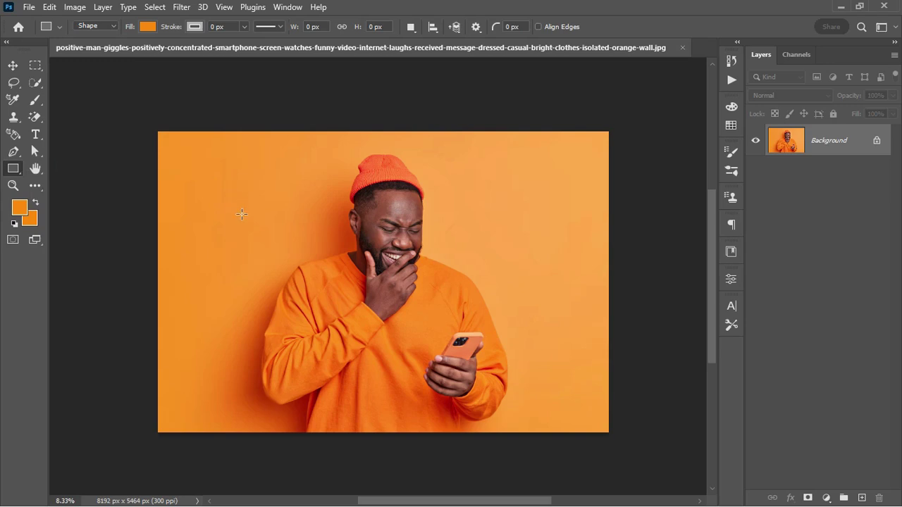
pyautogui.moveTo(224, 208); pyautogui.dragTo(351, 377)
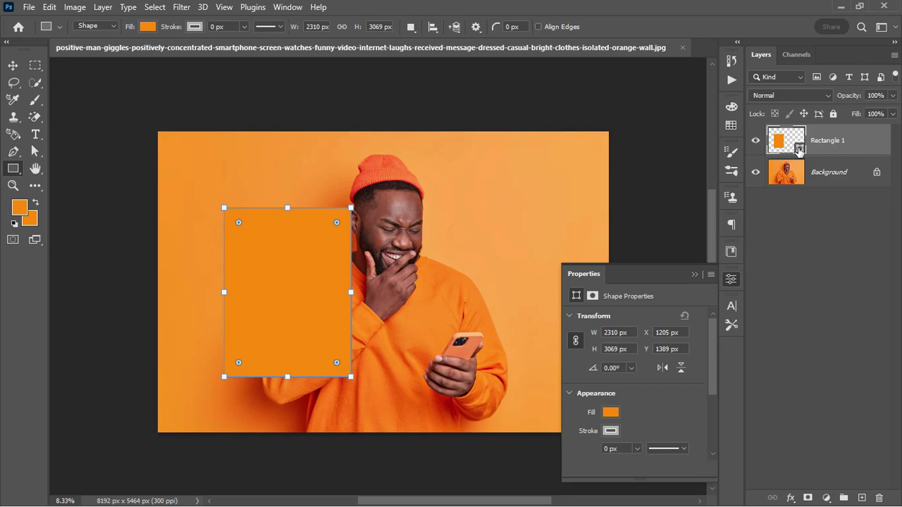
# Step: Change Rectangle 1's fill colour to solid blue
pyautogui.doubleClick(799, 149)
pyautogui.click(691, 224)
pyautogui.moveTo(702, 224)
pyautogui.mouseDown()
pyautogui.moveTo(713, 235)
pyautogui.moveTo(713, 218)
pyautogui.mouseUp()
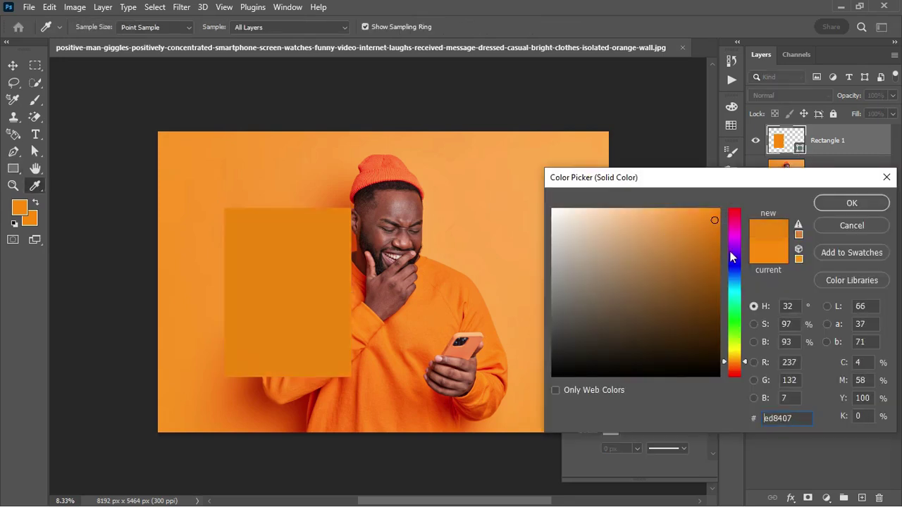
pyautogui.moveTo(736, 360); pyautogui.dragTo(738, 270)
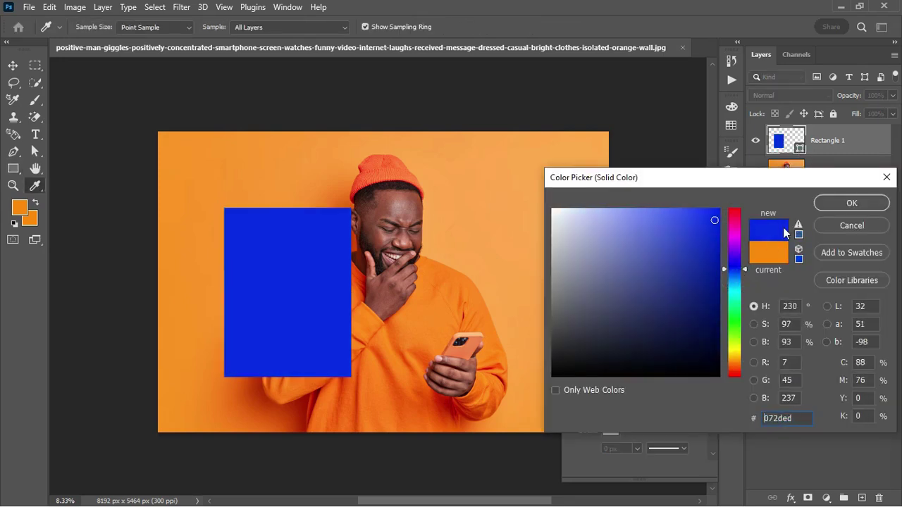
pyautogui.click(855, 204)
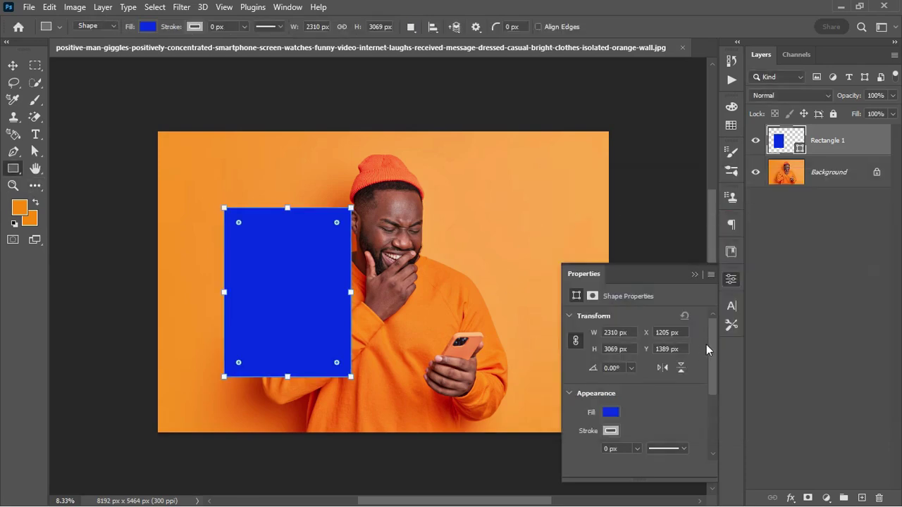
# Step: Round all four rectangle corners to 210 px and switch to the Move tool
pyautogui.moveTo(711, 354); pyautogui.dragTo(711, 412)
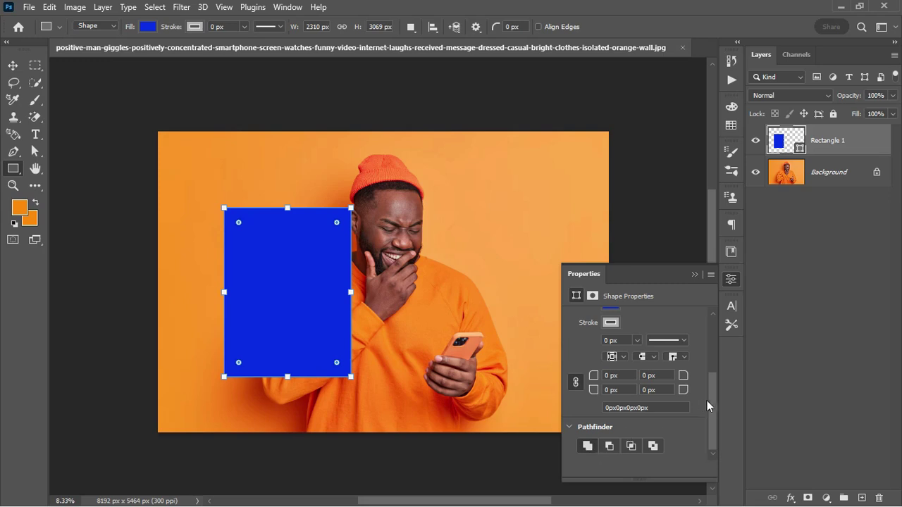
pyautogui.moveTo(596, 380); pyautogui.dragTo(595, 382)
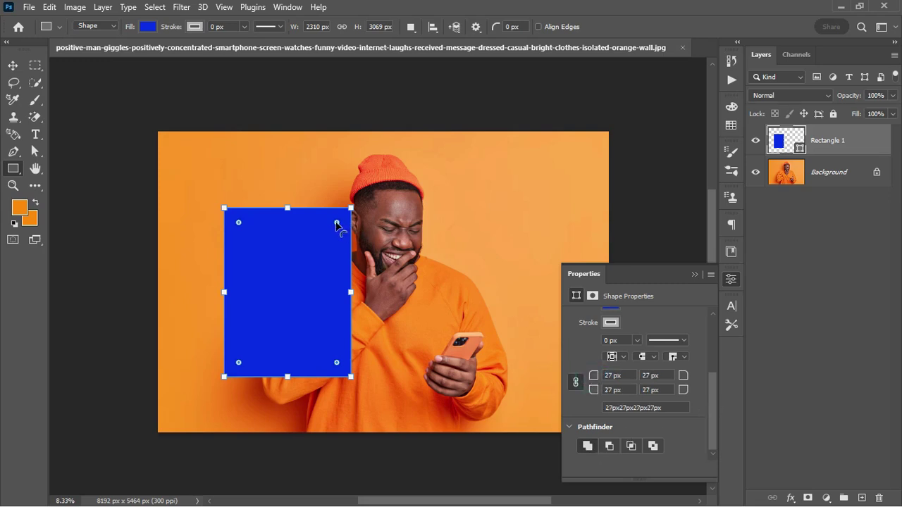
pyautogui.moveTo(336, 222); pyautogui.dragTo(338, 224)
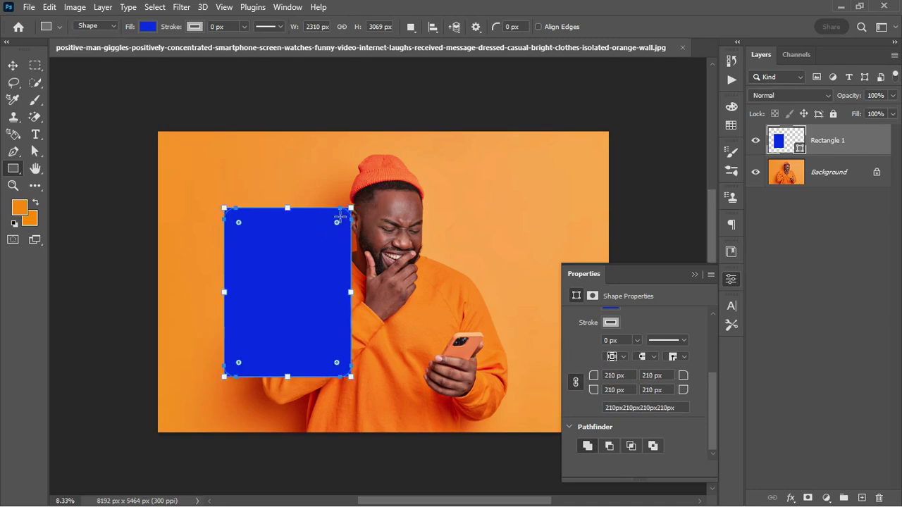
pyautogui.click(11, 66)
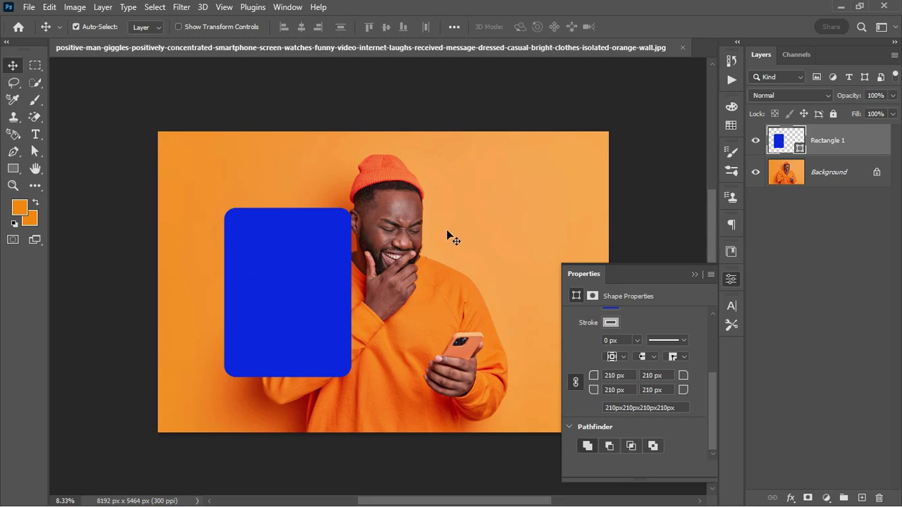
# Step: Duplicate the Background layer, place the copy above Rectangle 1, and clip it to the rectangle
pyautogui.click(850, 174)
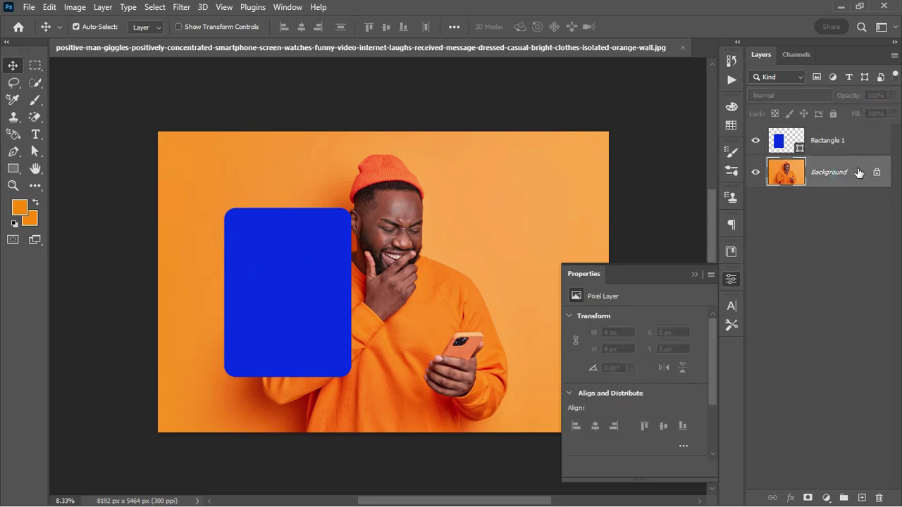
pyautogui.hotkey('ctrl', 'j')
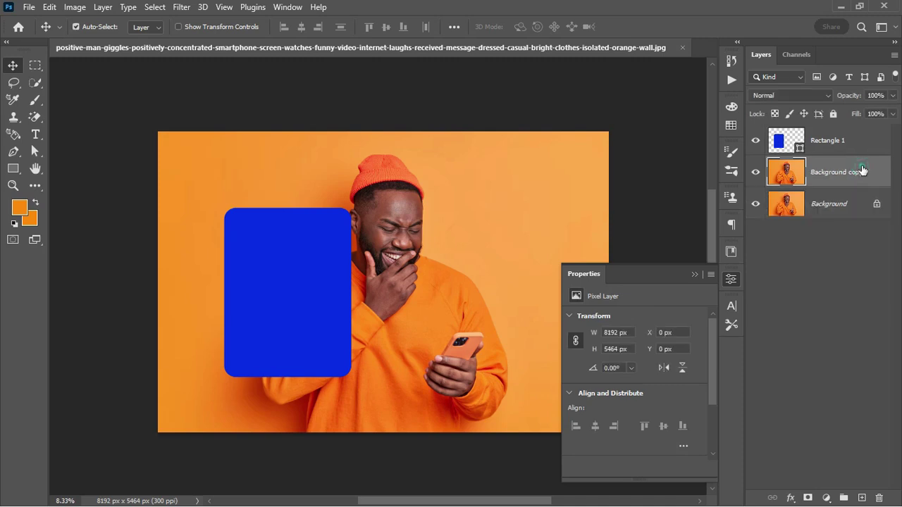
pyautogui.moveTo(862, 171); pyautogui.dragTo(849, 131)
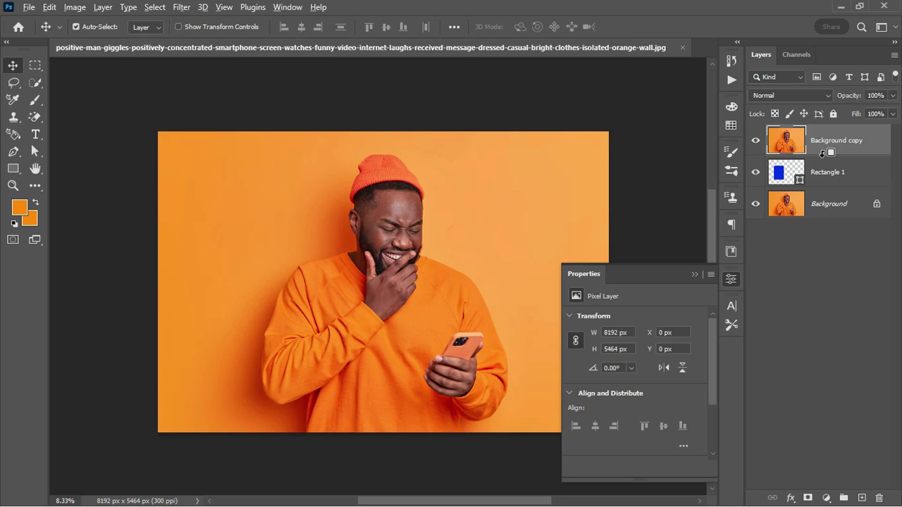
pyautogui.keyDown('alt'); pyautogui.click(822, 154); pyautogui.keyUp('alt')
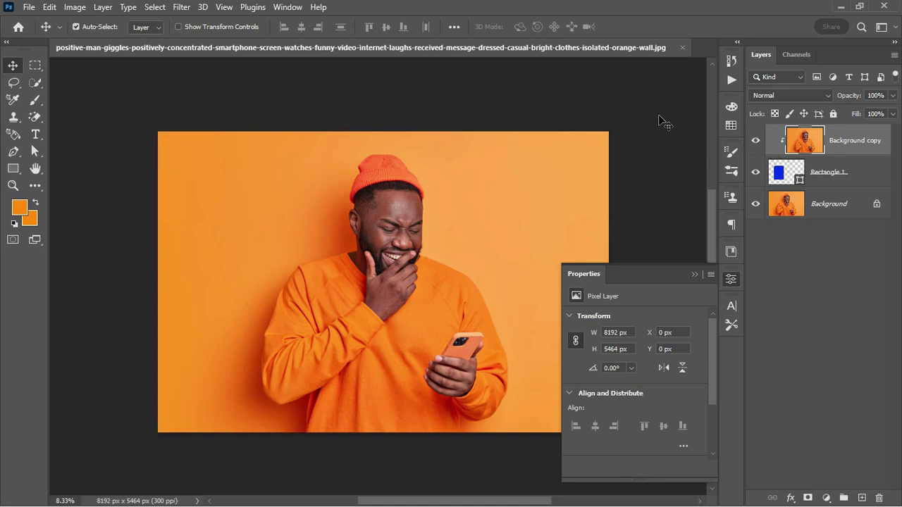
# Step: Convert Background copy to a smart object and apply a roughly 61 px Gaussian Blur
pyautogui.rightClick(876, 154)
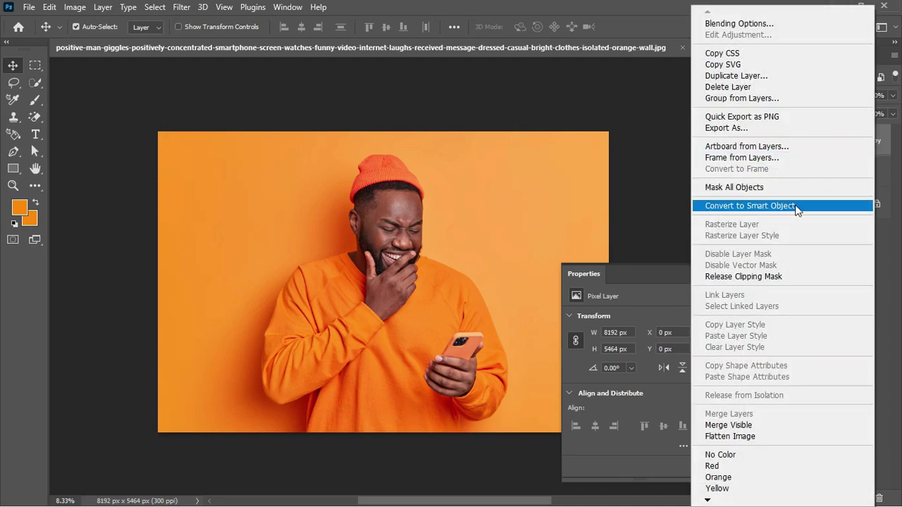
pyautogui.click(795, 205)
pyautogui.click(710, 266)
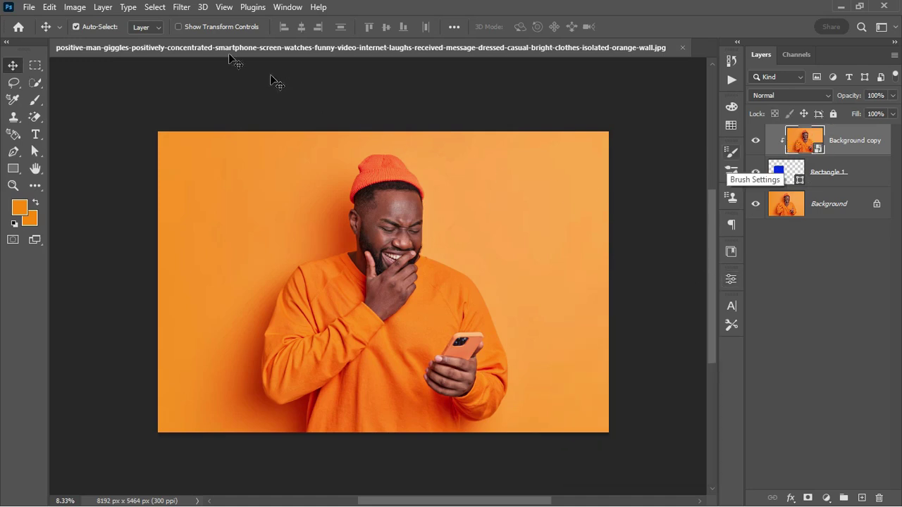
pyautogui.click(181, 8)
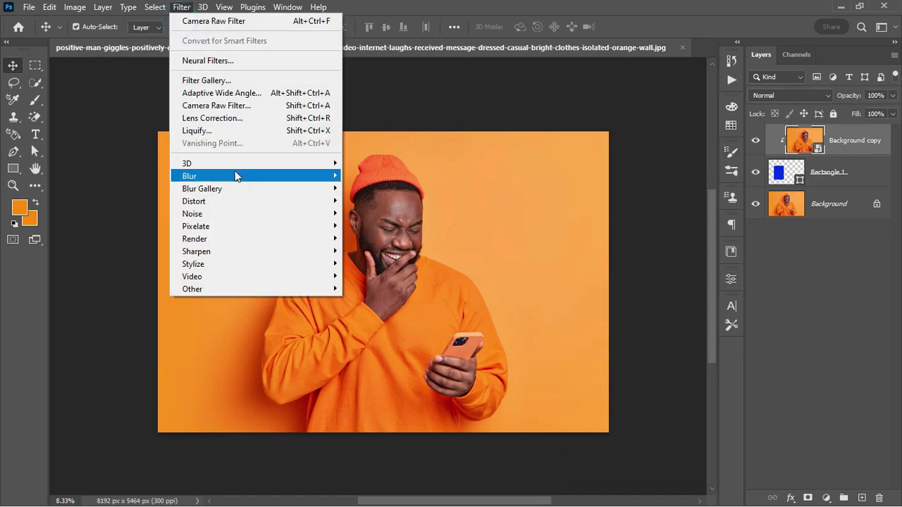
pyautogui.moveTo(243, 177)
pyautogui.click(396, 231)
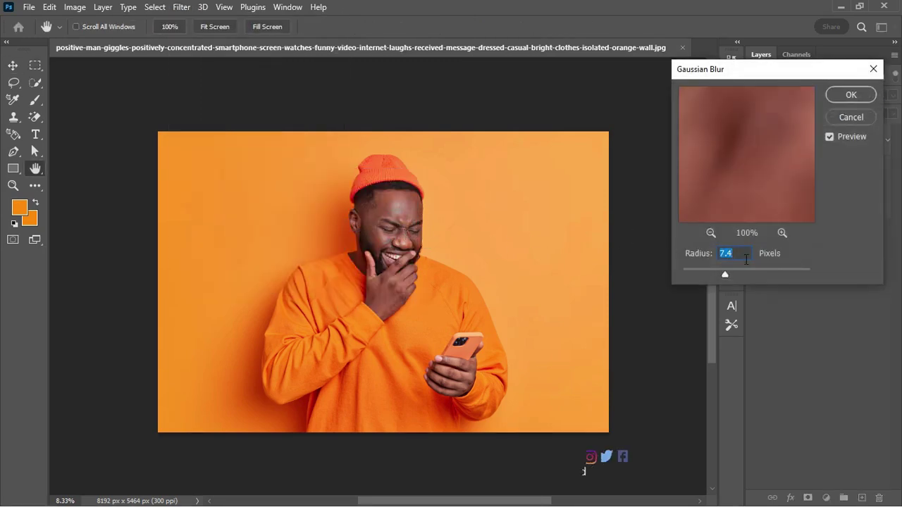
pyautogui.moveTo(726, 274); pyautogui.dragTo(755, 272)
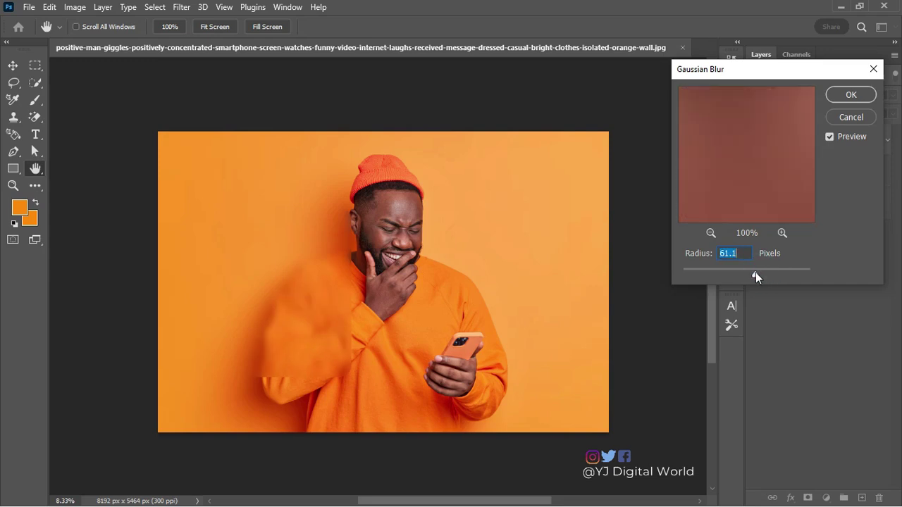
pyautogui.click(849, 97)
pyautogui.click(849, 141)
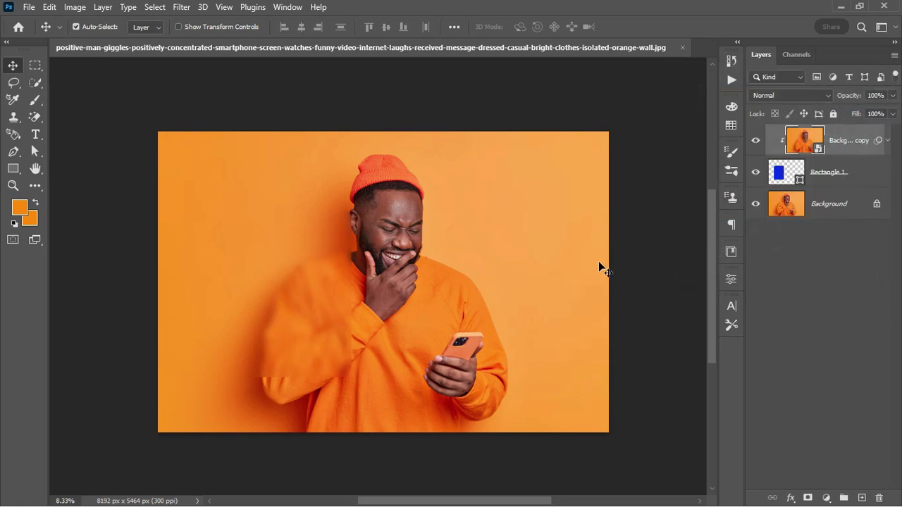
# Step: Move Rectangle 1 right over the man's face using Free Transform
pyautogui.click(861, 172)
pyautogui.hotkey('ctrl', 't')
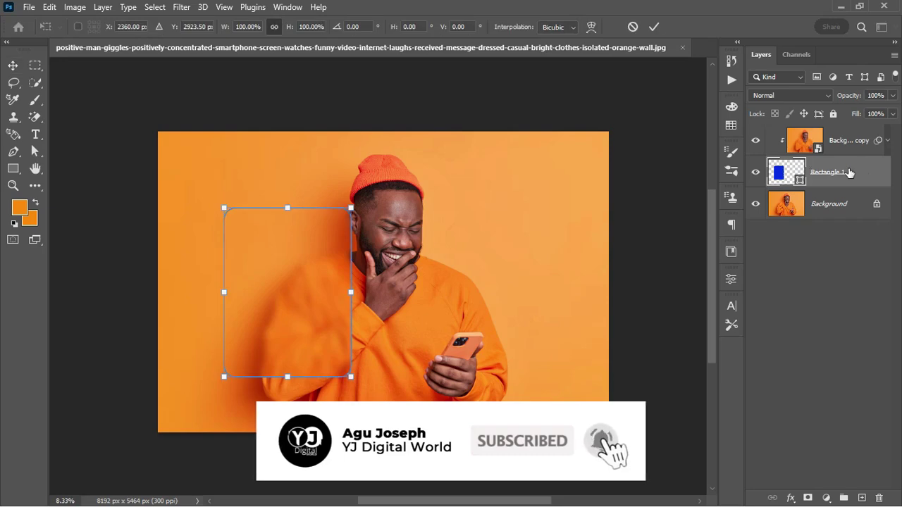
pyautogui.moveTo(330, 272)
pyautogui.mouseDown()
pyautogui.moveTo(416, 287)
pyautogui.moveTo(383, 261)
pyautogui.moveTo(331, 272)
pyautogui.mouseUp()
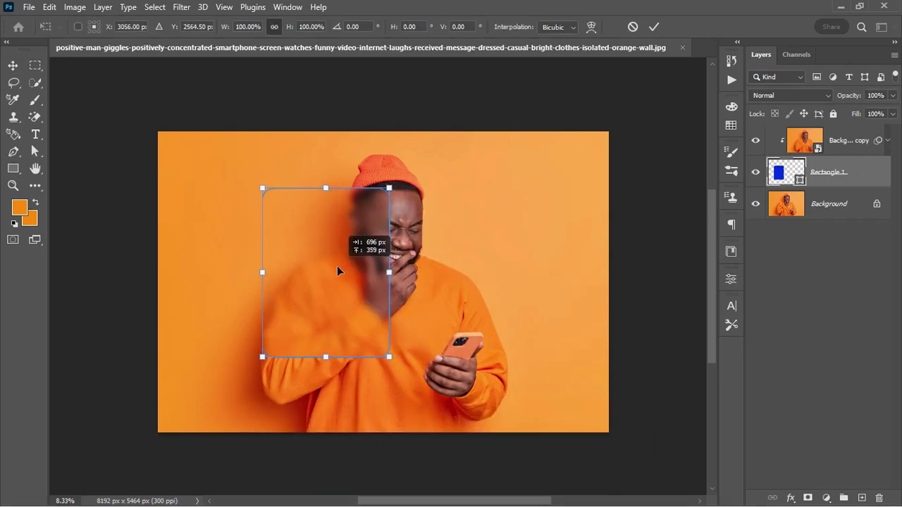
pyautogui.click(652, 29)
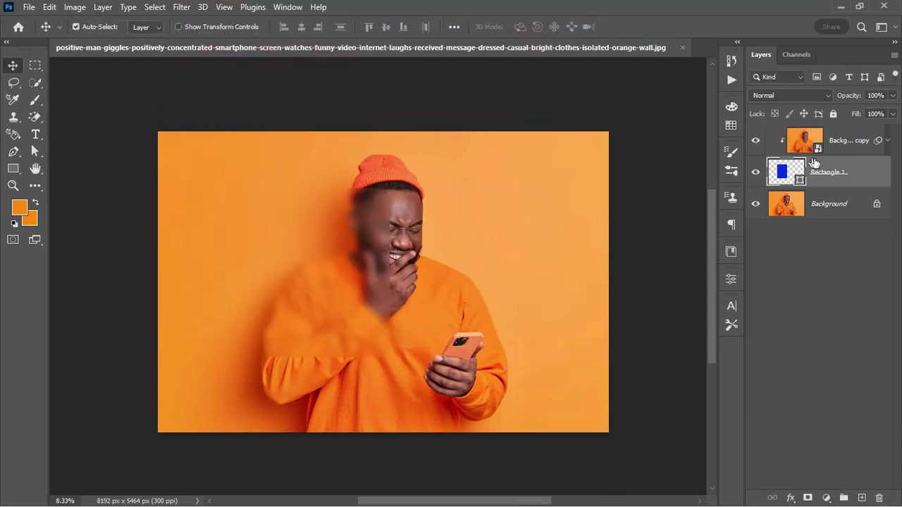
pyautogui.click(877, 176)
# Step: Add an Inner Glow to Rectangle 1 and make initial opacity and size adjustments
pyautogui.doubleClick(877, 178)
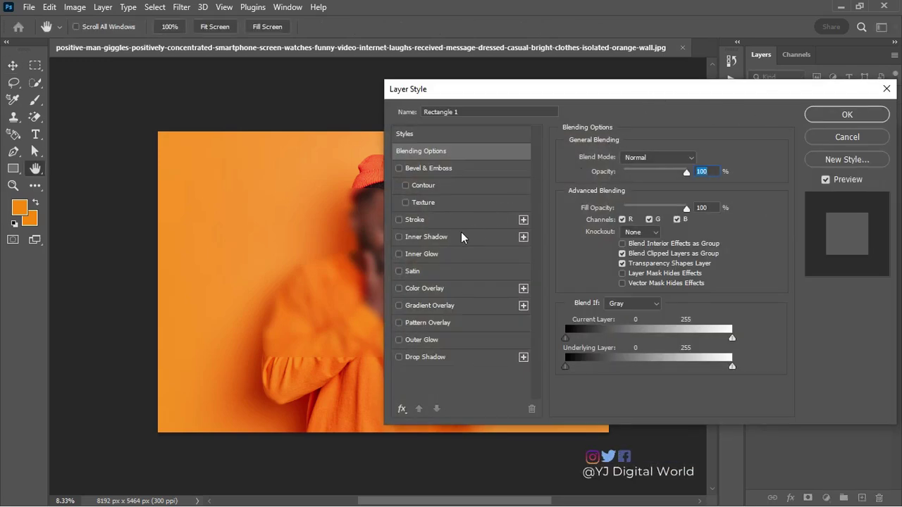
pyautogui.click(428, 256)
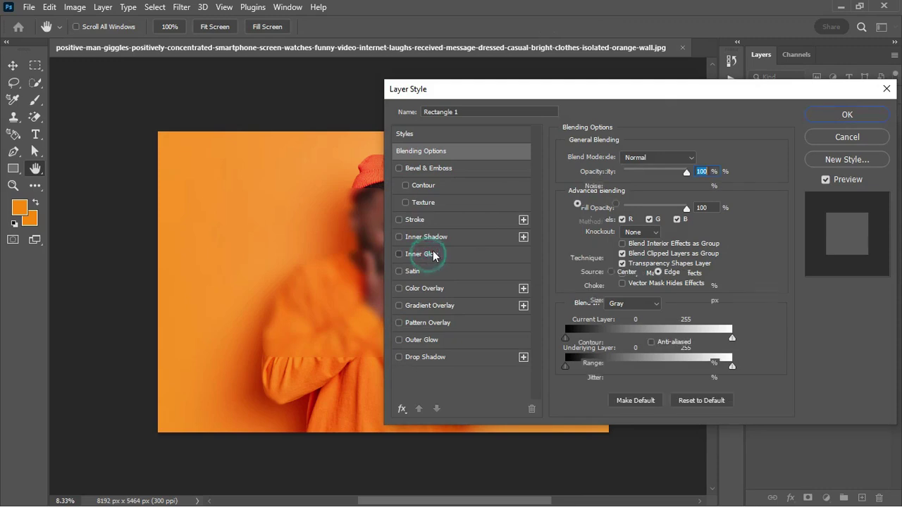
pyautogui.click(580, 88)
pyautogui.moveTo(597, 92); pyautogui.dragTo(636, 85)
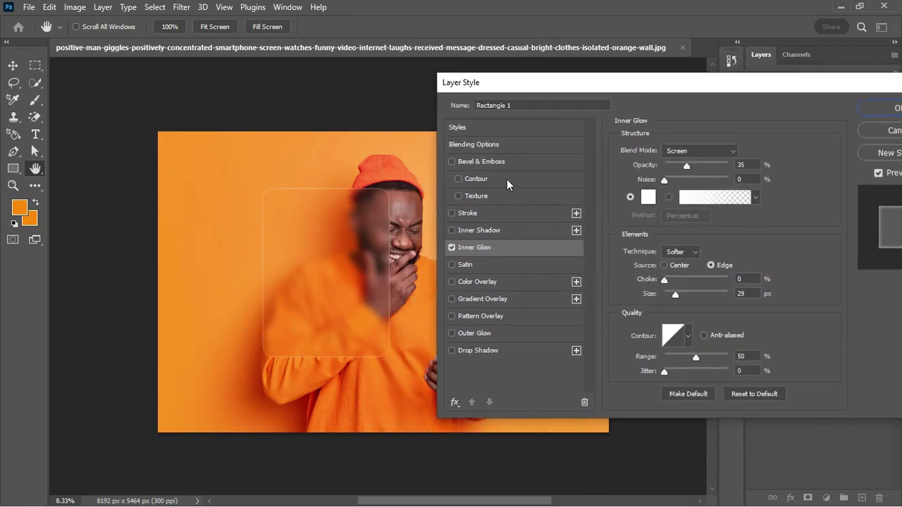
pyautogui.moveTo(688, 164); pyautogui.dragTo(673, 215)
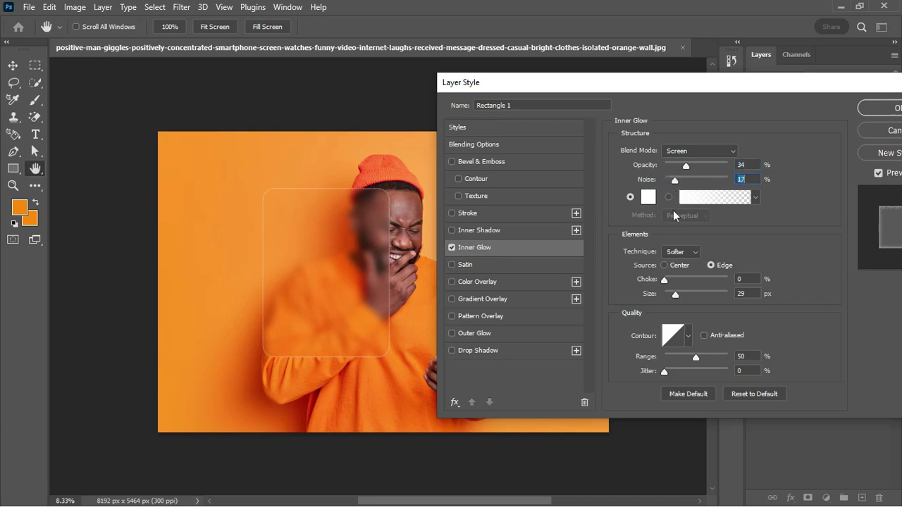
pyautogui.moveTo(673, 294)
pyautogui.mouseDown()
pyautogui.moveTo(696, 298)
pyautogui.moveTo(694, 280)
pyautogui.moveTo(705, 281)
pyautogui.moveTo(669, 291)
pyautogui.mouseUp()
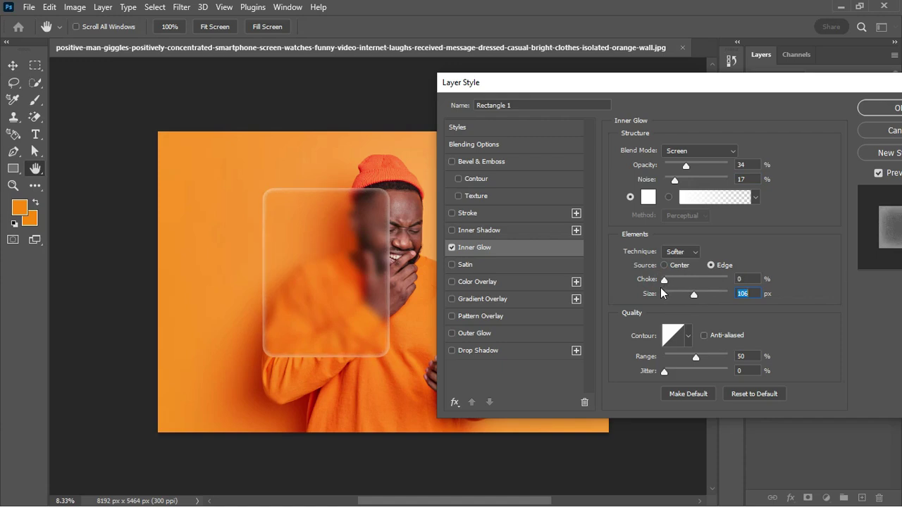
pyautogui.hotkey('shift', 'Tab')
# Step: Set the inner glow contour to the Linear preset
pyautogui.click(685, 334)
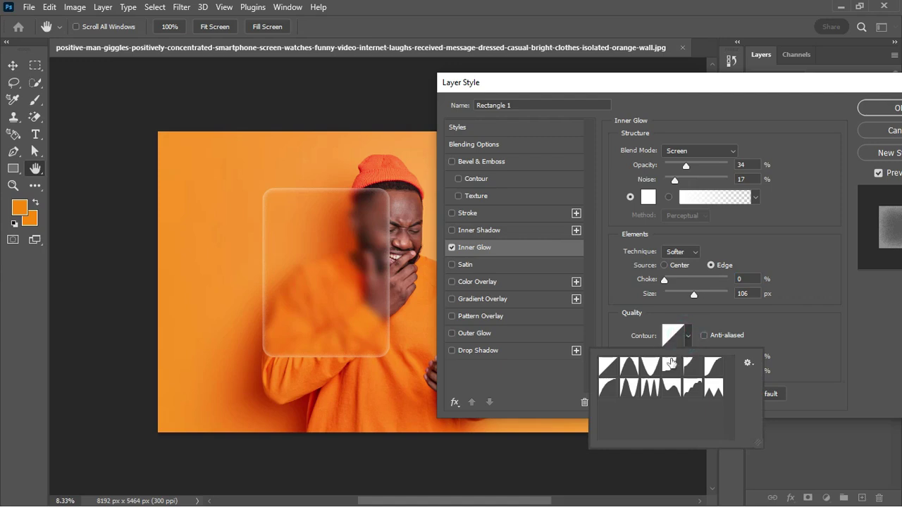
pyautogui.click(630, 375)
pyautogui.click(649, 388)
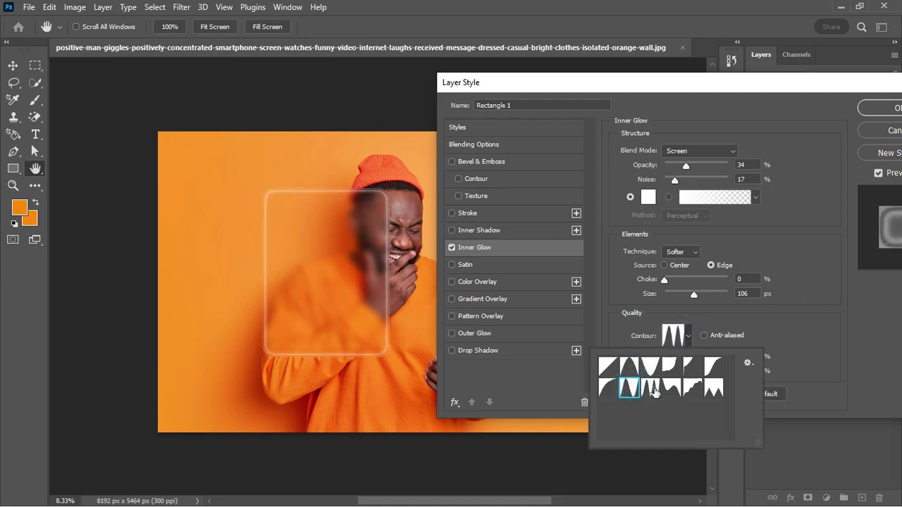
pyautogui.click(692, 387)
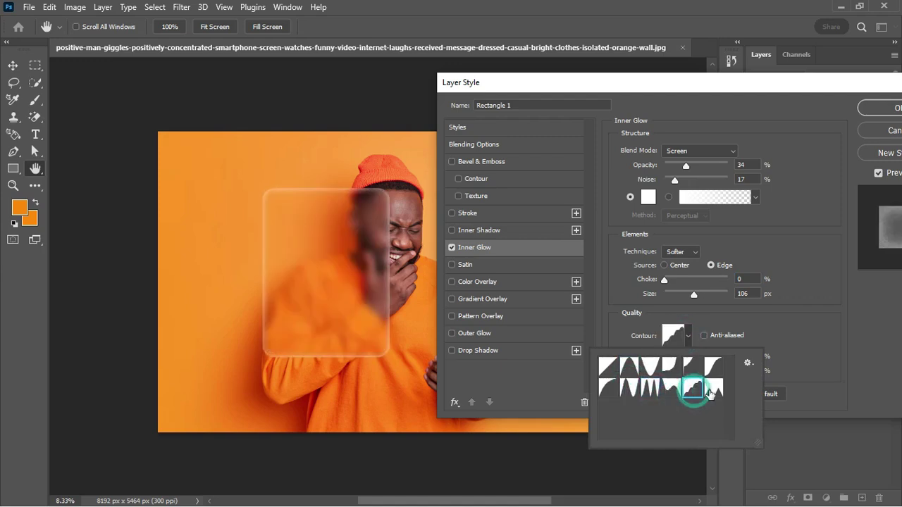
pyautogui.click(713, 387)
pyautogui.click(713, 367)
pyautogui.click(687, 366)
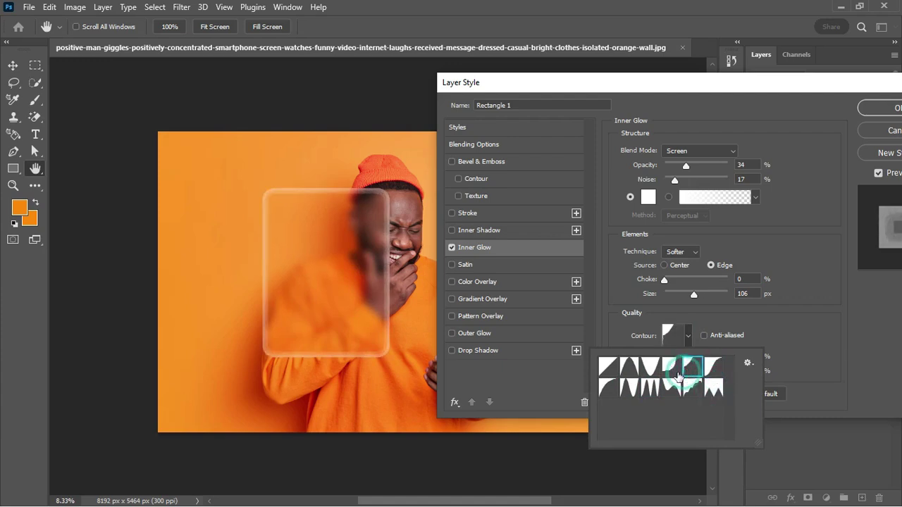
pyautogui.click(607, 372)
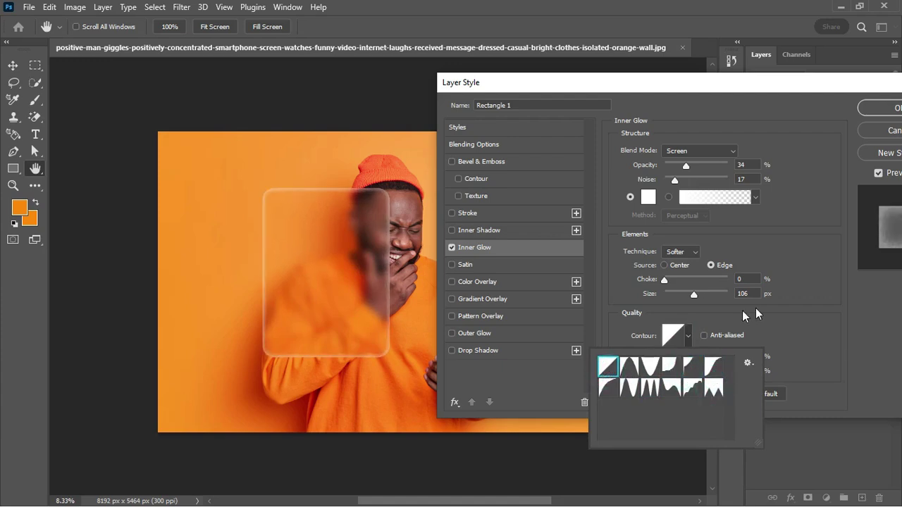
pyautogui.click(778, 318)
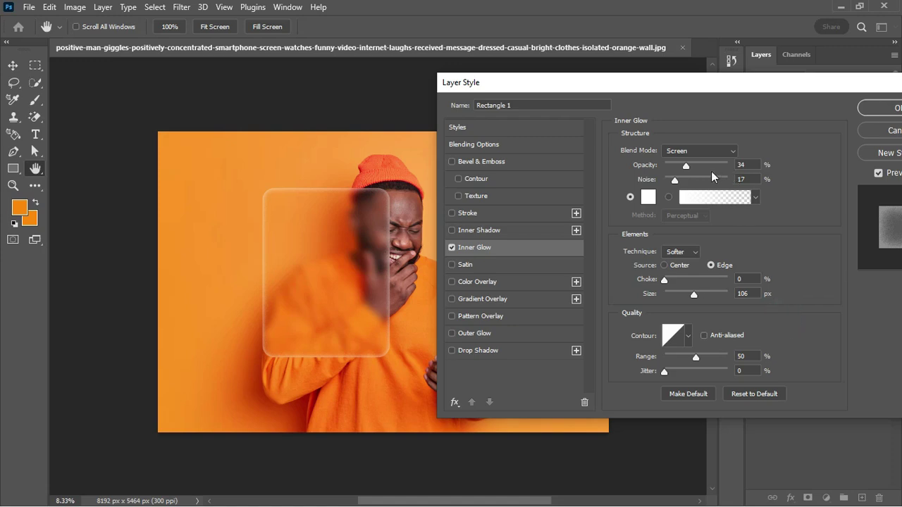
# Step: Raise the inner glow to 54% opacity and 65 px size, then apply it
pyautogui.moveTo(703, 162); pyautogui.dragTo(698, 172)
pyautogui.moveTo(693, 294)
pyautogui.mouseDown()
pyautogui.moveTo(701, 292)
pyautogui.moveTo(687, 297)
pyautogui.moveTo(701, 298)
pyautogui.moveTo(685, 301)
pyautogui.mouseUp()
pyautogui.click(877, 108)
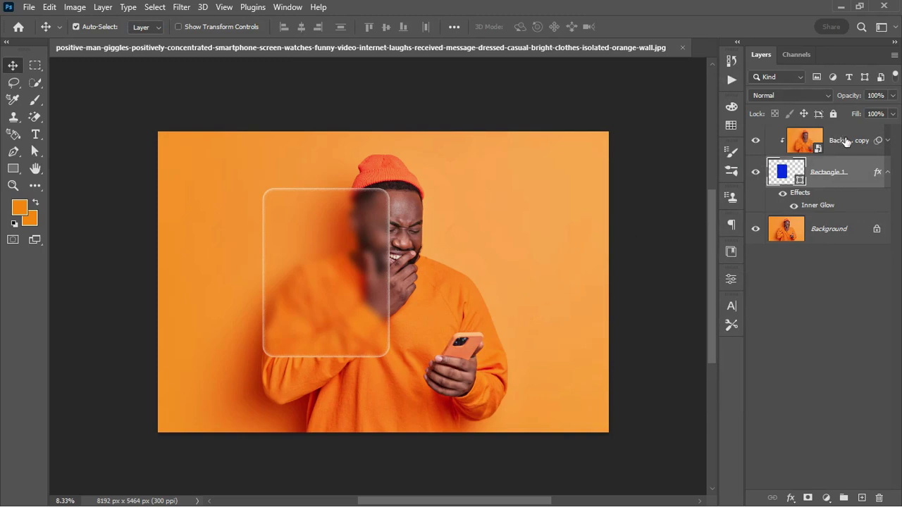
# Step: Create a Lorem ipsum text box at the photo's upper left in white
pyautogui.click(846, 141)
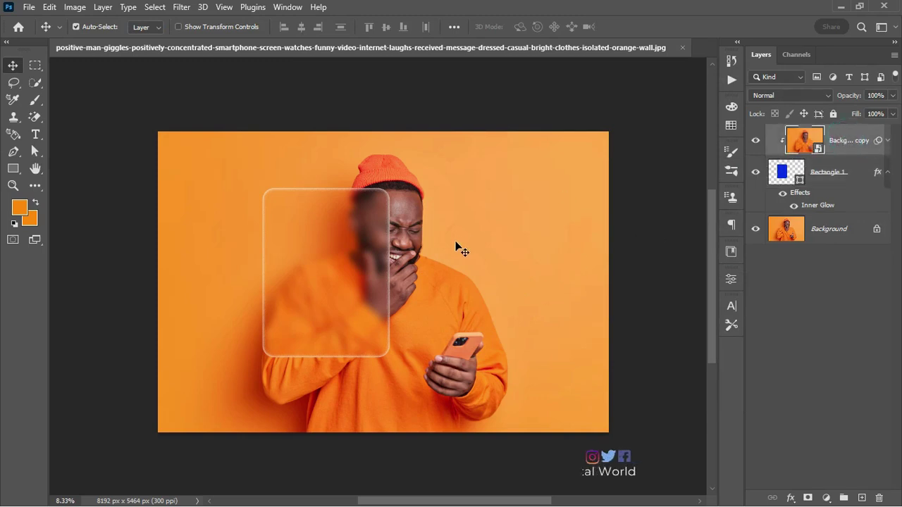
pyautogui.click(35, 134)
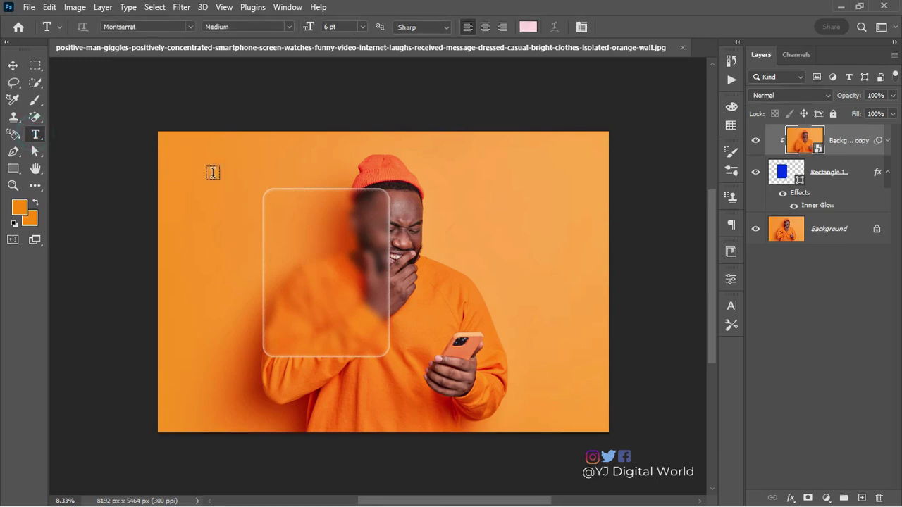
pyautogui.moveTo(202, 175); pyautogui.dragTo(294, 282)
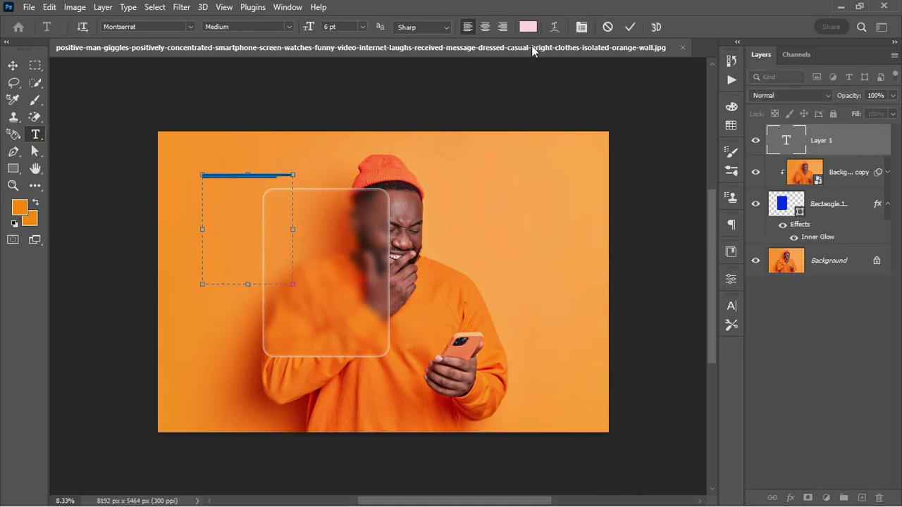
pyautogui.click(529, 27)
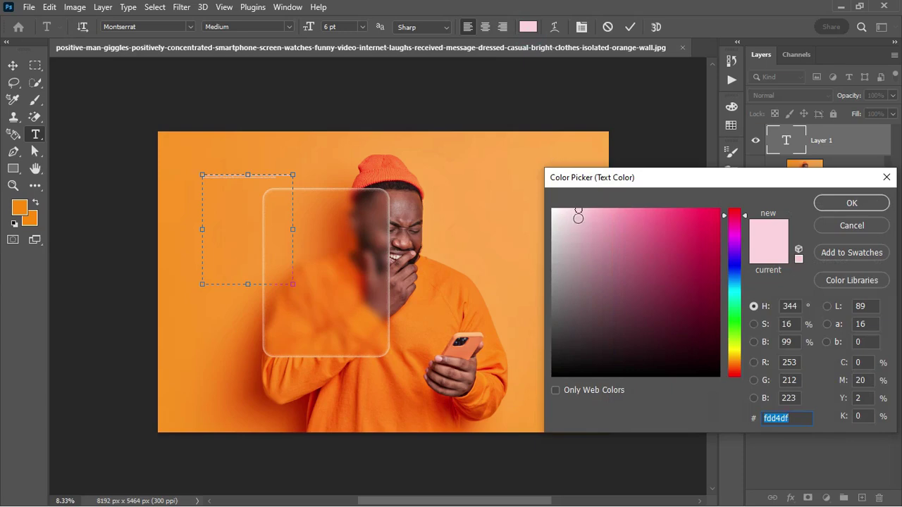
pyautogui.moveTo(578, 218); pyautogui.dragTo(552, 210)
pyautogui.click(826, 203)
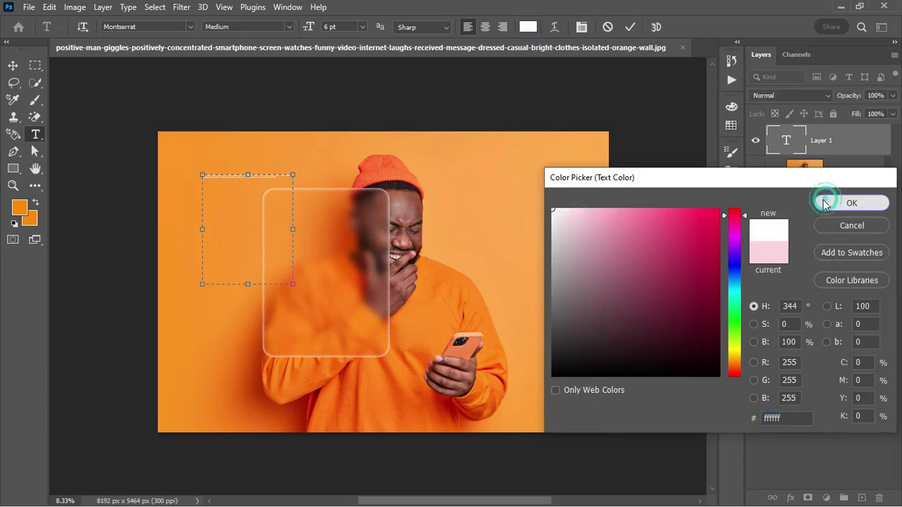
# Step: Set the text to 50 pt and raise its line spacing to 50 pt
pyautogui.moveTo(312, 28); pyautogui.dragTo(342, 29)
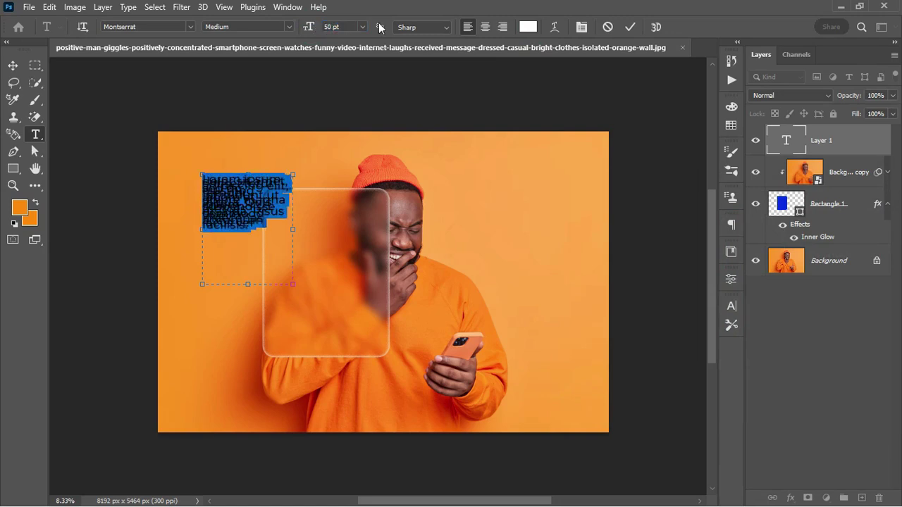
pyautogui.click(631, 27)
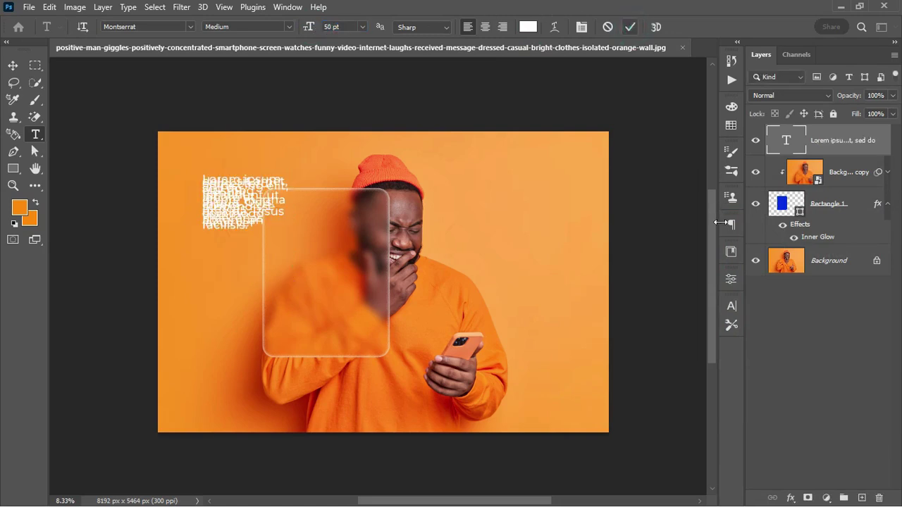
pyautogui.click(732, 306)
pyautogui.moveTo(660, 345); pyautogui.dragTo(662, 342)
# Step: Move the text block into the glass rectangle and enlarge it slightly
pyautogui.click(695, 301)
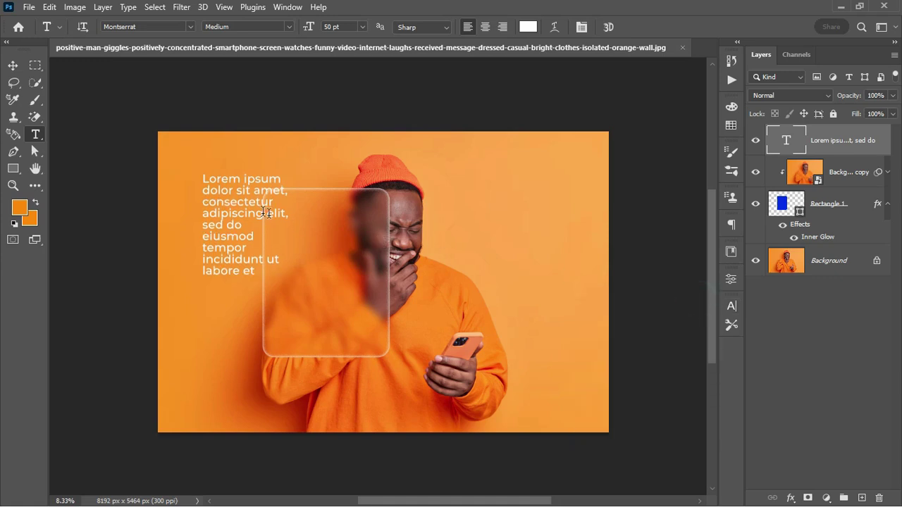
pyautogui.click(13, 65)
pyautogui.moveTo(228, 201); pyautogui.dragTo(315, 249)
pyautogui.hotkey('ctrl', 't')
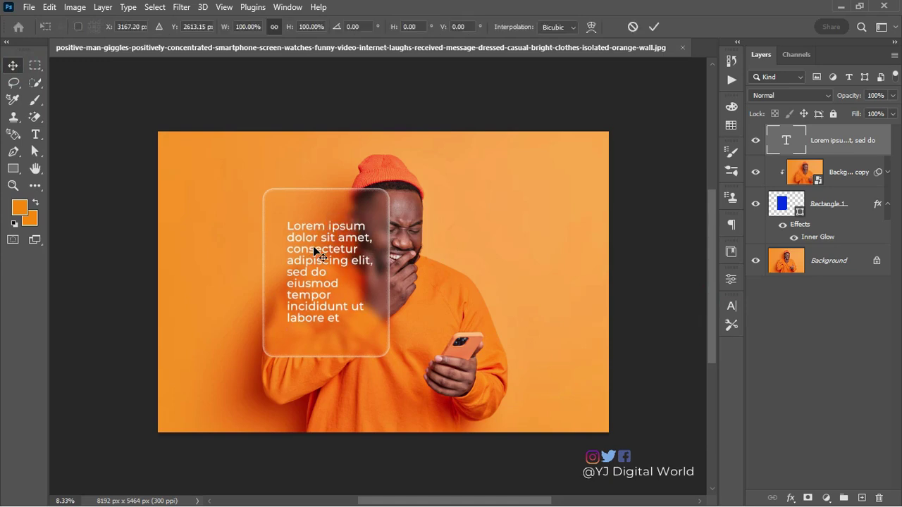
pyautogui.moveTo(377, 331); pyautogui.dragTo(384, 339)
pyautogui.click(658, 28)
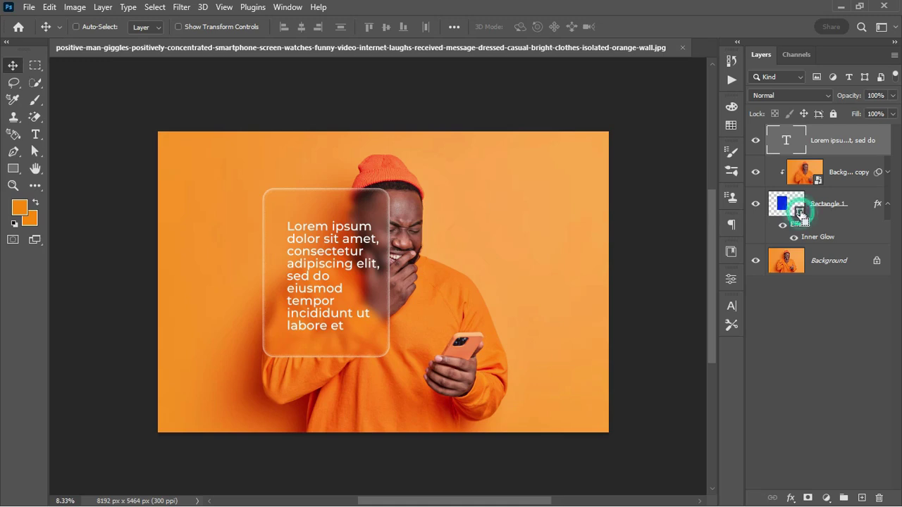
# Step: Centre the text horizontally and vertically on the rectangle's selection, then deselect
pyautogui.keyDown('ctrl'); pyautogui.click(796, 211); pyautogui.keyUp('ctrl')
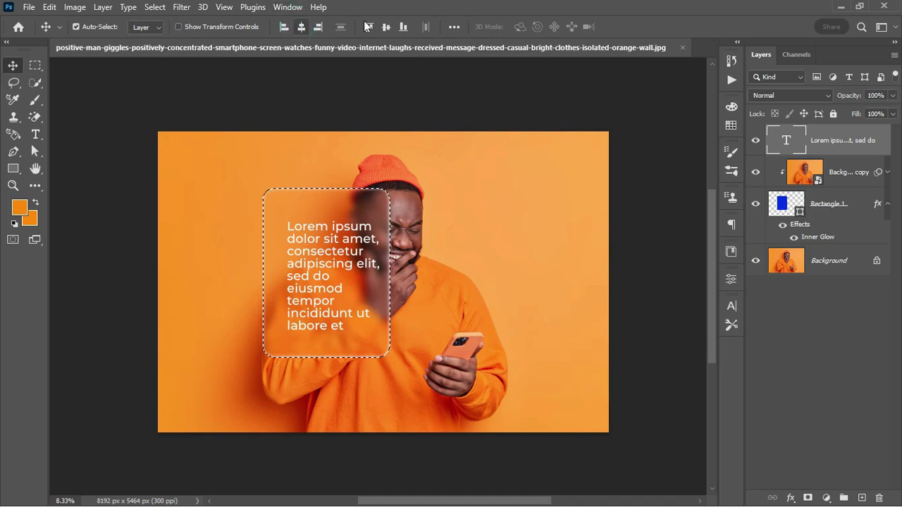
pyautogui.click(301, 26)
pyautogui.click(386, 27)
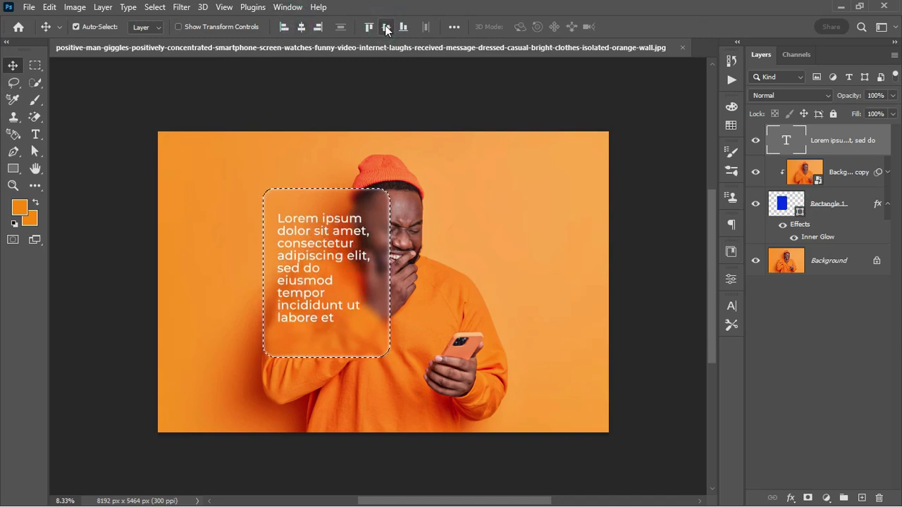
pyautogui.hotkey('ctrl', 'd')
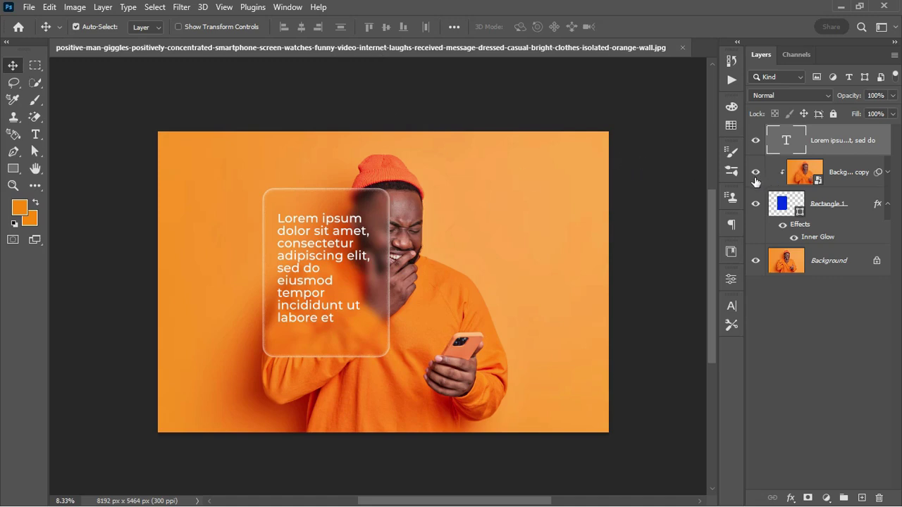
pyautogui.click(756, 205)
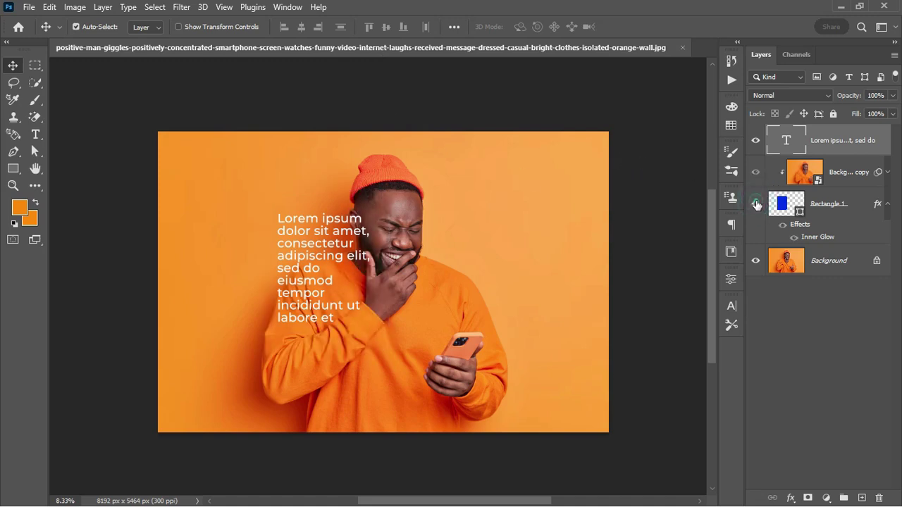
pyautogui.click(756, 204)
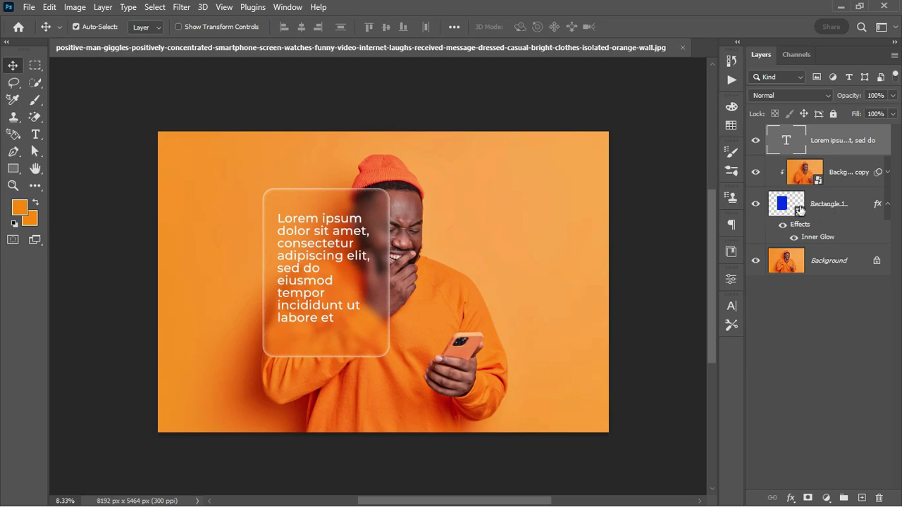
pyautogui.click(887, 204)
pyautogui.click(845, 208)
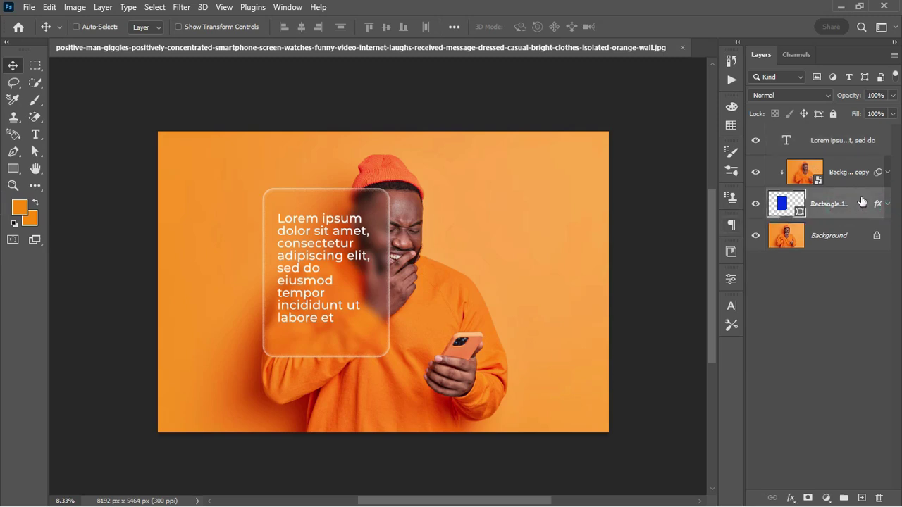
pyautogui.keyDown('ctrl'); pyautogui.click(850, 147); pyautogui.keyUp('ctrl')
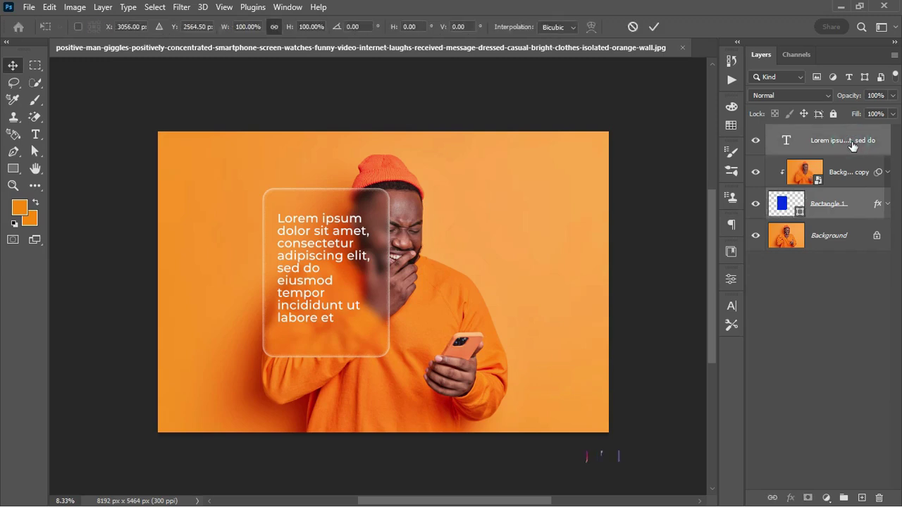
pyautogui.hotkey('ctrl', 't')
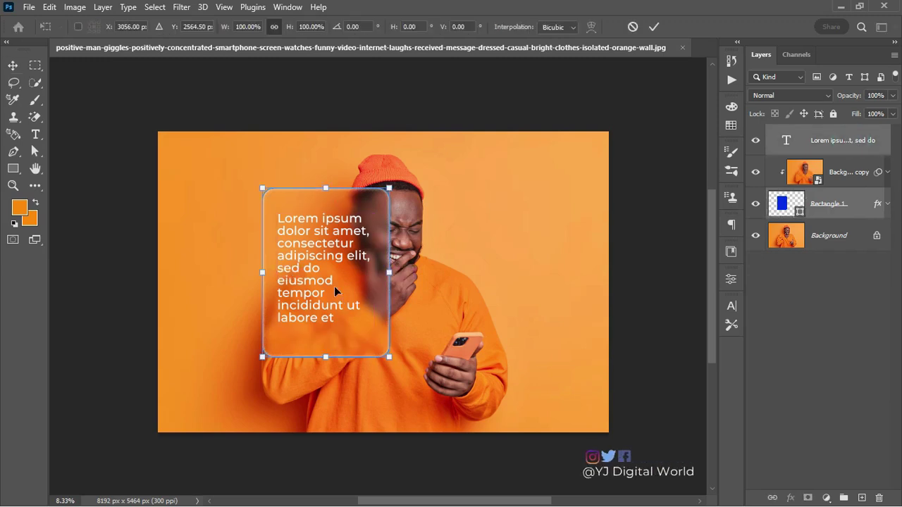
pyautogui.moveTo(317, 289)
pyautogui.mouseDown()
pyautogui.moveTo(386, 294)
pyautogui.moveTo(417, 322)
pyautogui.moveTo(461, 341)
pyautogui.moveTo(479, 257)
pyautogui.moveTo(388, 221)
pyautogui.moveTo(296, 272)
pyautogui.moveTo(293, 328)
pyautogui.moveTo(339, 367)
pyautogui.moveTo(317, 296)
pyautogui.moveTo(293, 280)
pyautogui.moveTo(414, 284)
pyautogui.moveTo(457, 265)
pyautogui.moveTo(447, 256)
pyautogui.moveTo(465, 258)
pyautogui.moveTo(387, 258)
pyautogui.moveTo(321, 290)
pyautogui.mouseUp()
# Step: Commit the card's position, then preview Background copy's Gaussian Blur radii and cancel unchanged
pyautogui.press('Return')
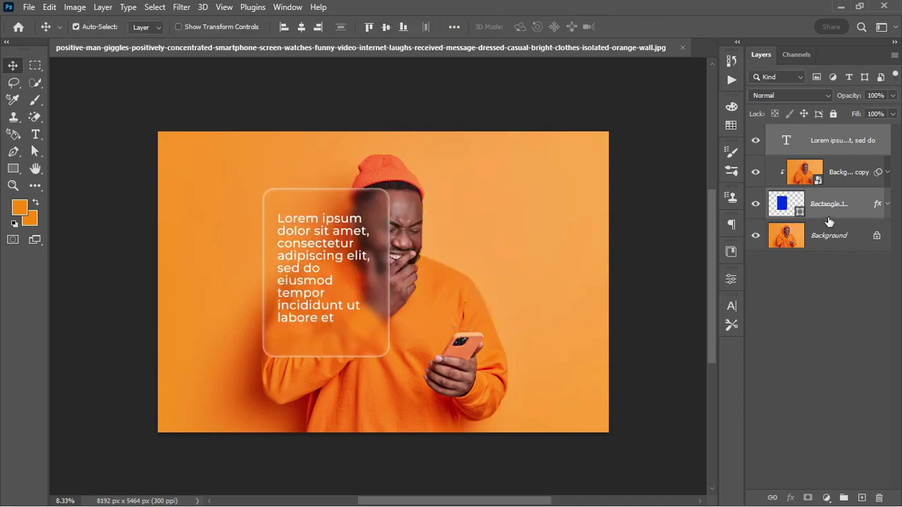
pyautogui.click(877, 173)
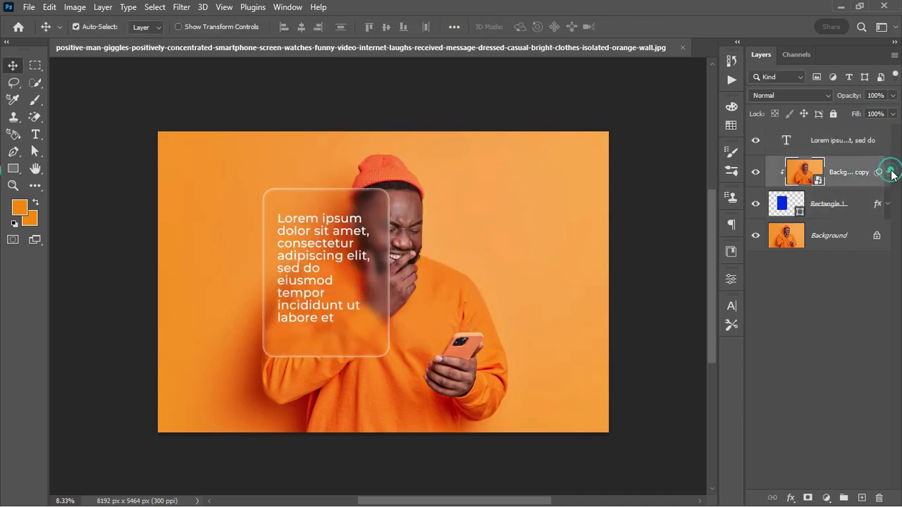
pyautogui.click(889, 173)
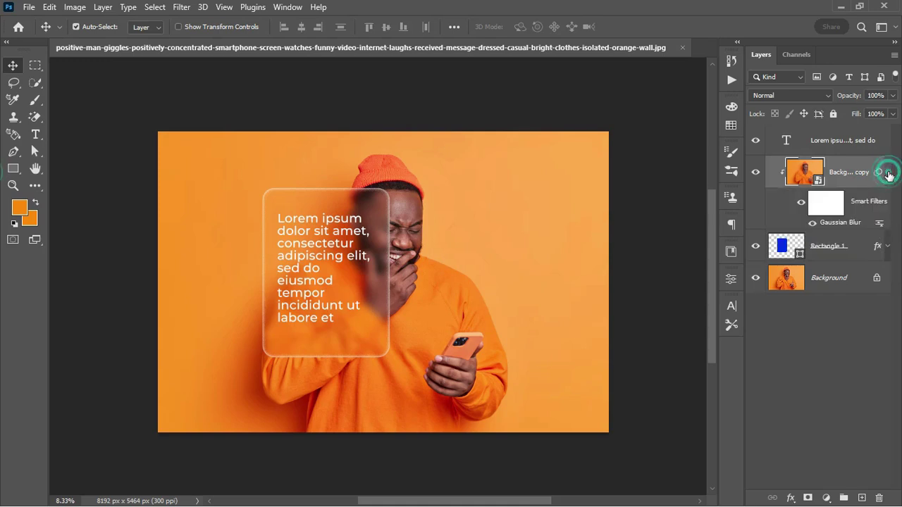
pyautogui.doubleClick(842, 223)
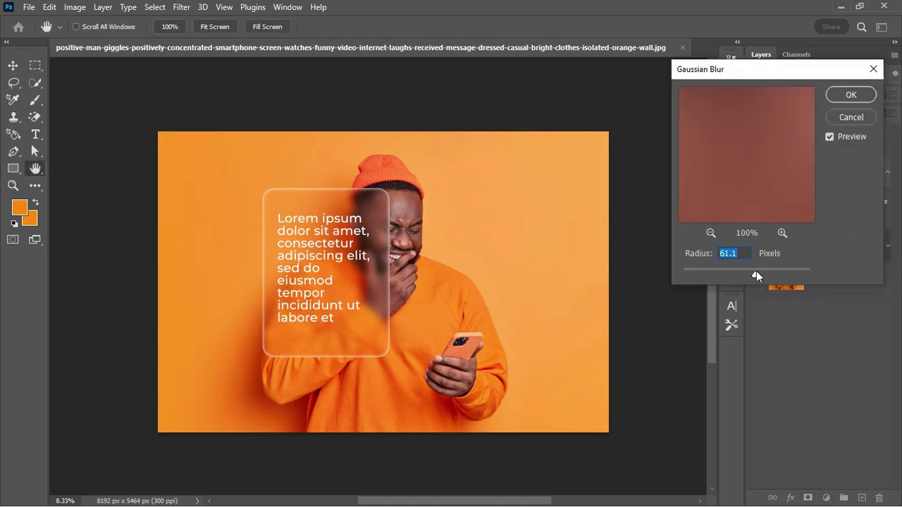
pyautogui.moveTo(755, 270)
pyautogui.mouseDown()
pyautogui.moveTo(791, 274)
pyautogui.moveTo(744, 277)
pyautogui.mouseUp()
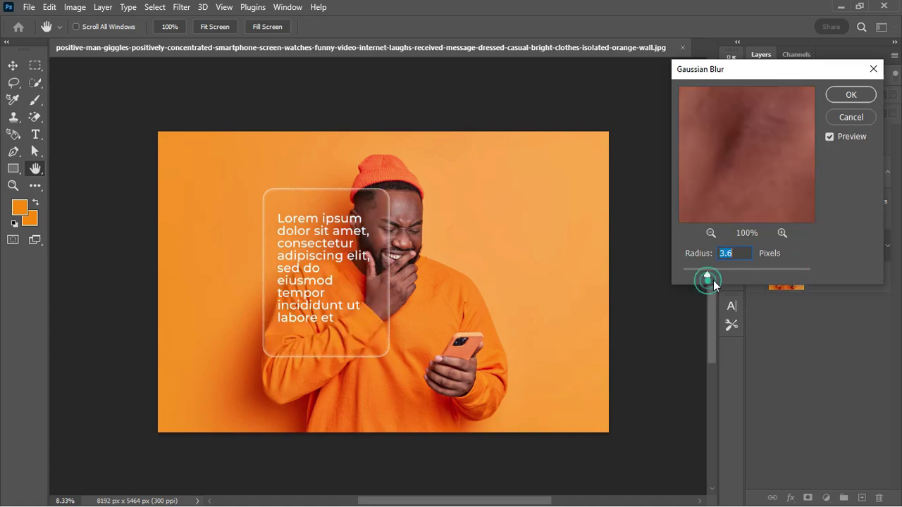
pyautogui.moveTo(731, 275); pyautogui.dragTo(749, 274)
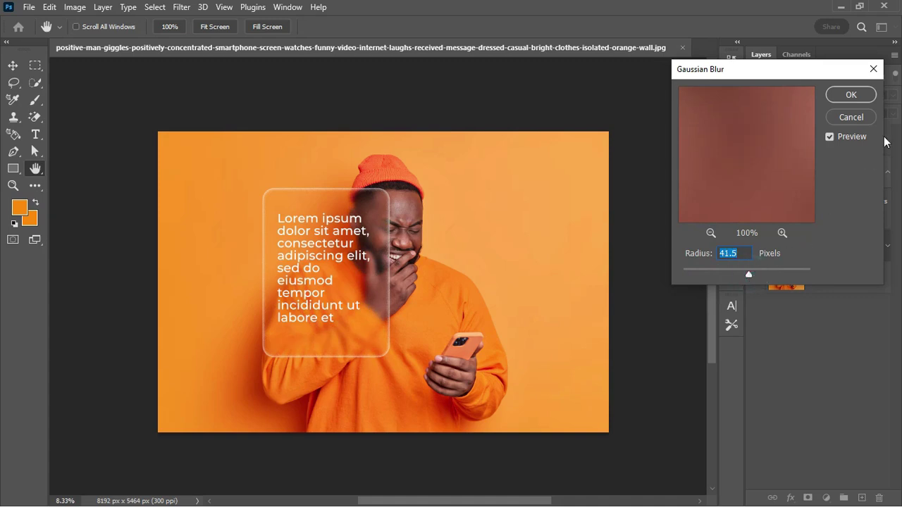
pyautogui.click(847, 117)
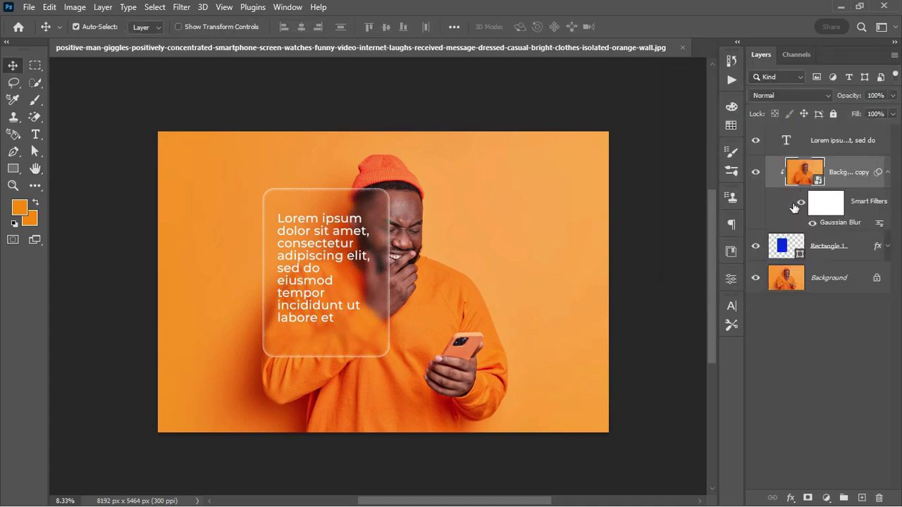
# Step: Collapse Background copy's Smart Filters list and select the Lorem ipsum text layer
pyautogui.click(887, 172)
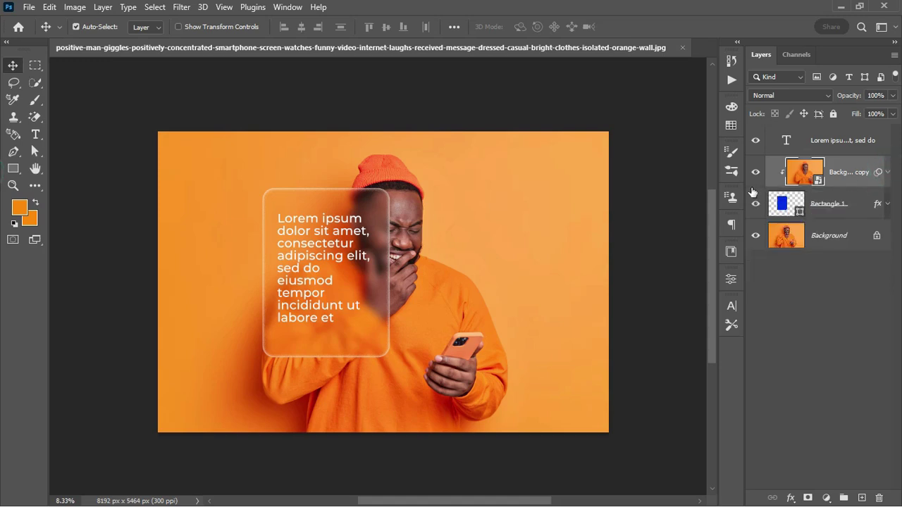
pyautogui.click(835, 141)
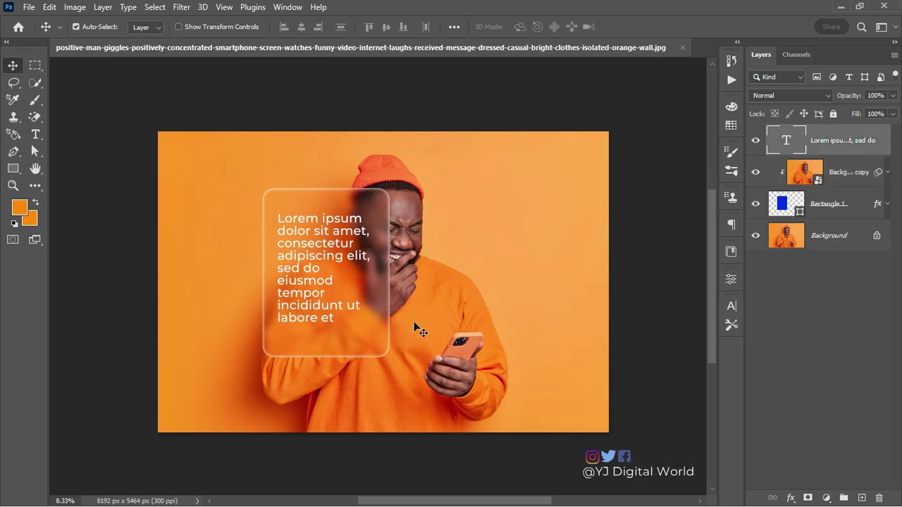